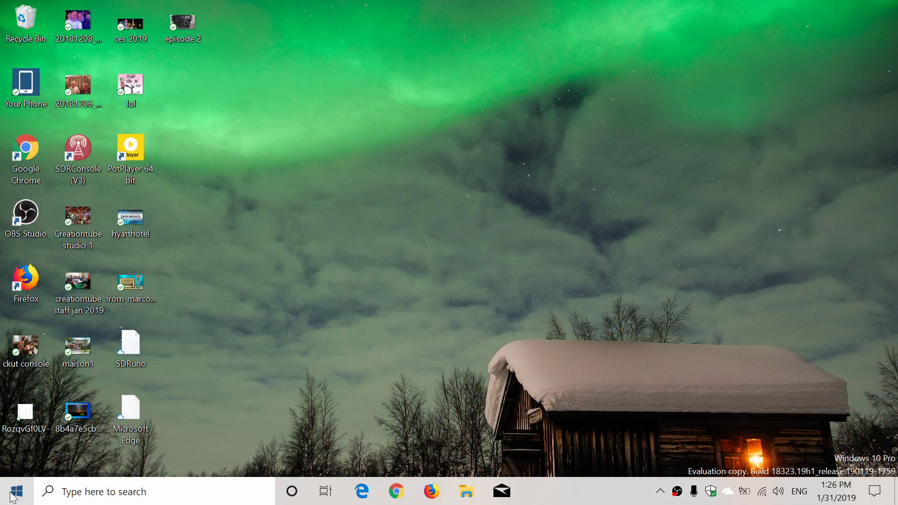
# - Look at the Start app list, the search panel and Cortana, dismissing each in turn
pyautogui.click(14, 497)
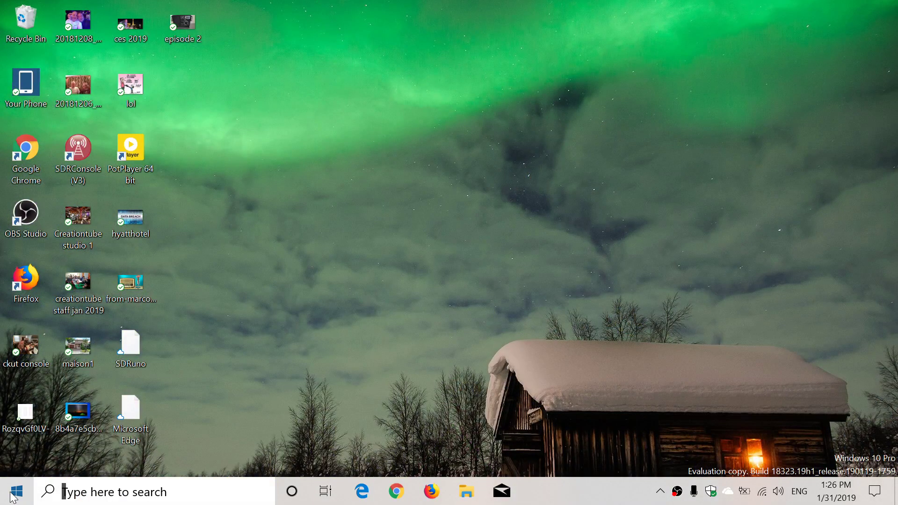
pyautogui.click(383, 321)
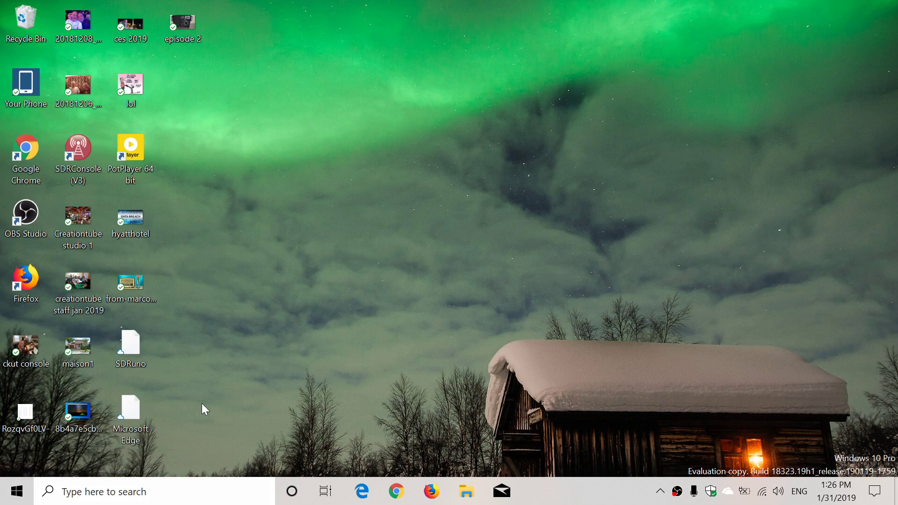
pyautogui.press('super+s')
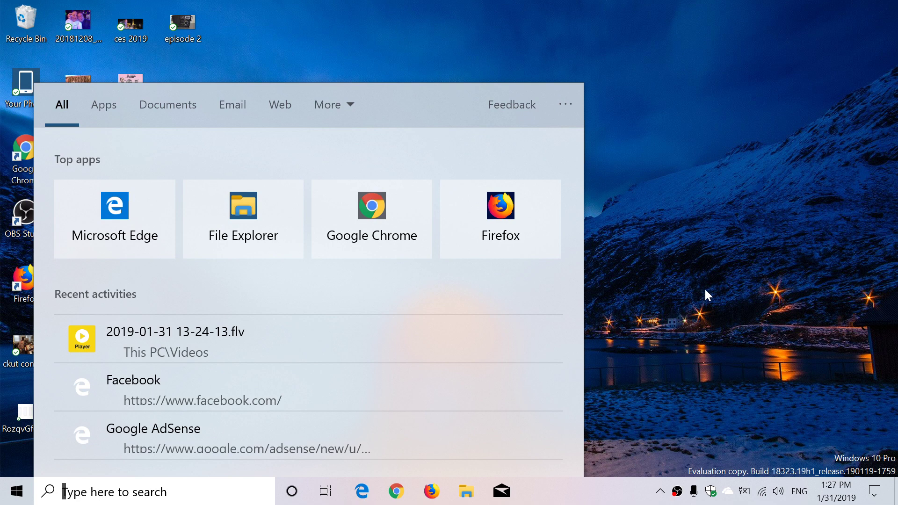
pyautogui.press('Escape')
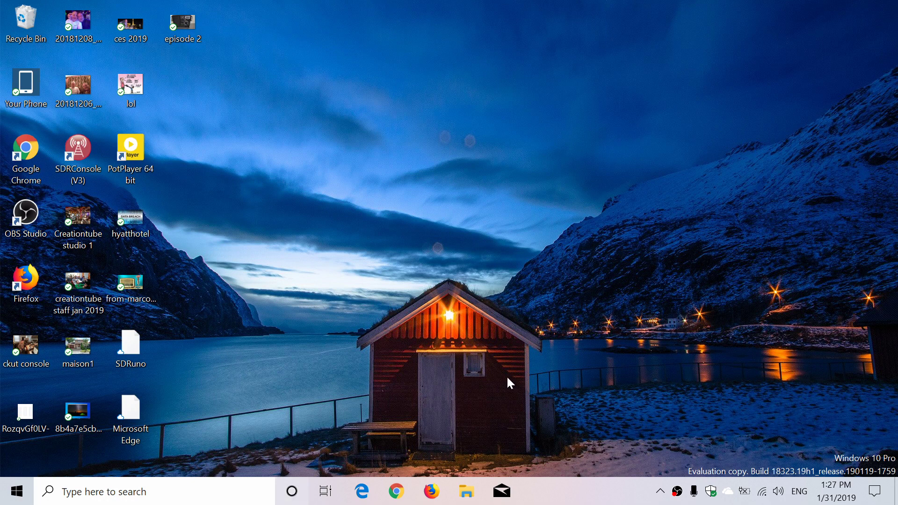
pyautogui.press('super+c')
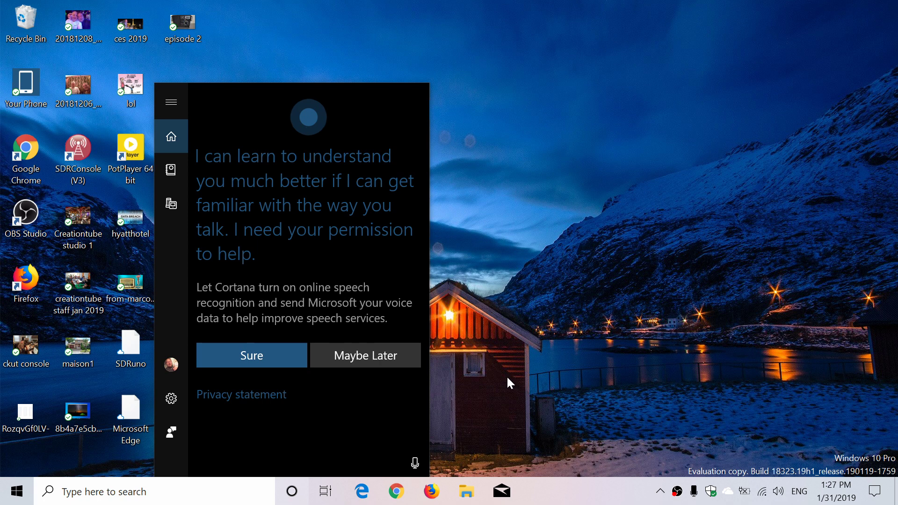
pyautogui.click(507, 375)
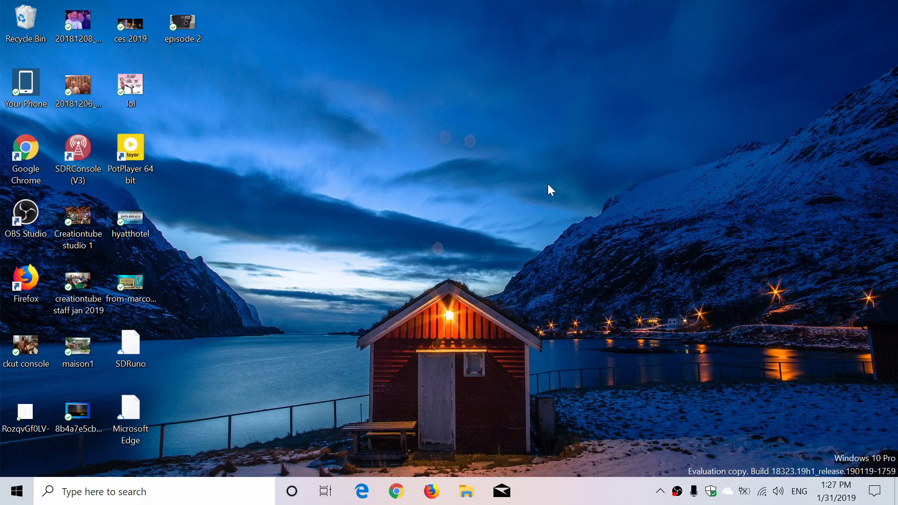
# - Widen the Start app list across the screen, then narrow it back and close it
pyautogui.click(15, 491)
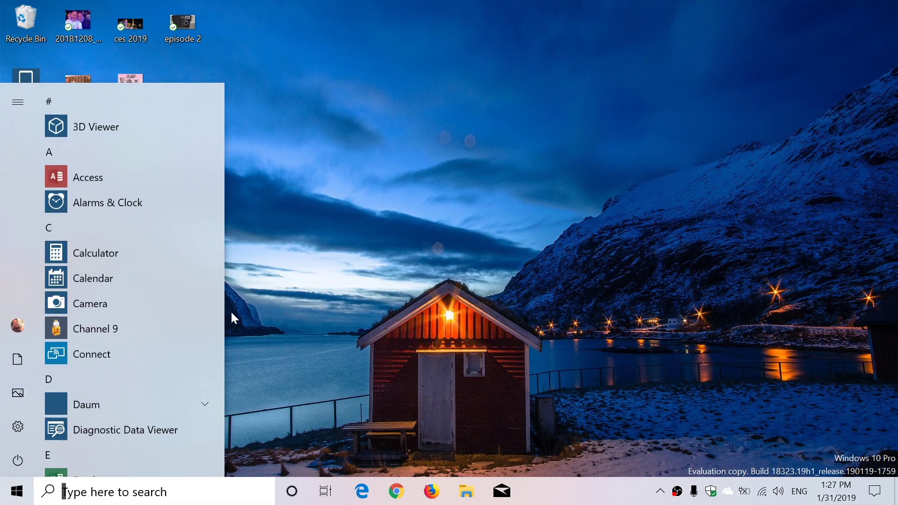
pyautogui.moveTo(225, 312); pyautogui.dragTo(429, 174)
pyautogui.click(435, 173)
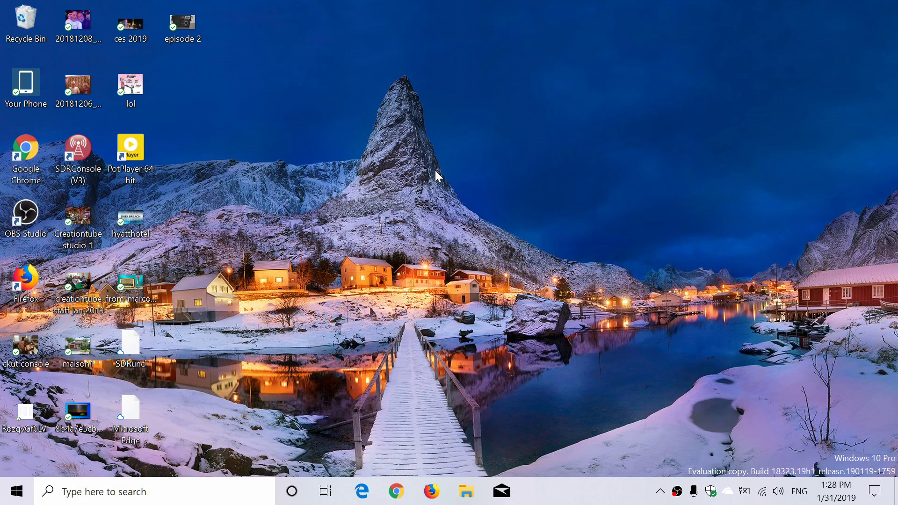
# - Clear the Feedback Hub notification in Action Center, then reopen the now-empty panel
pyautogui.click(874, 491)
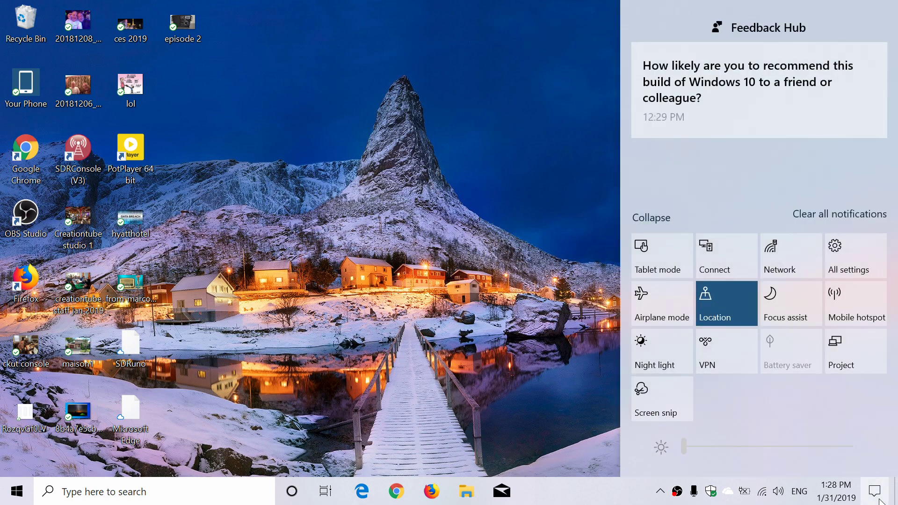
pyautogui.click(842, 216)
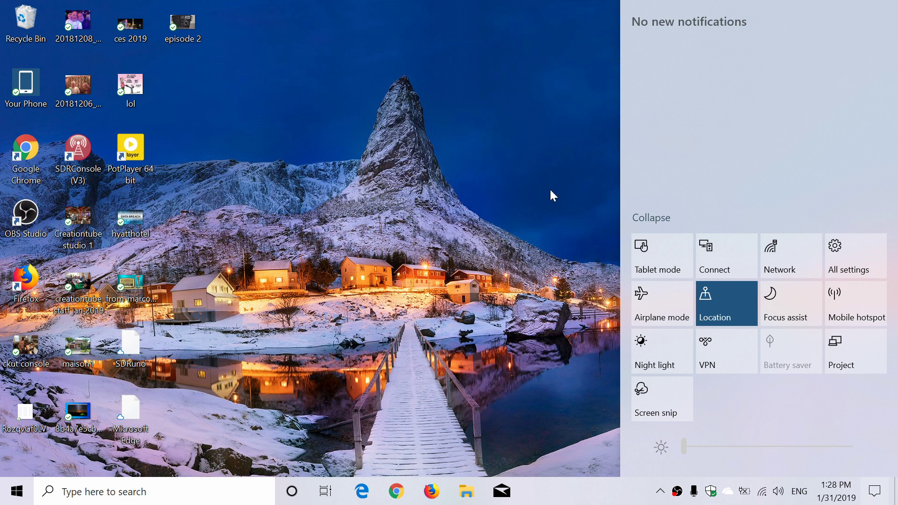
pyautogui.click(538, 201)
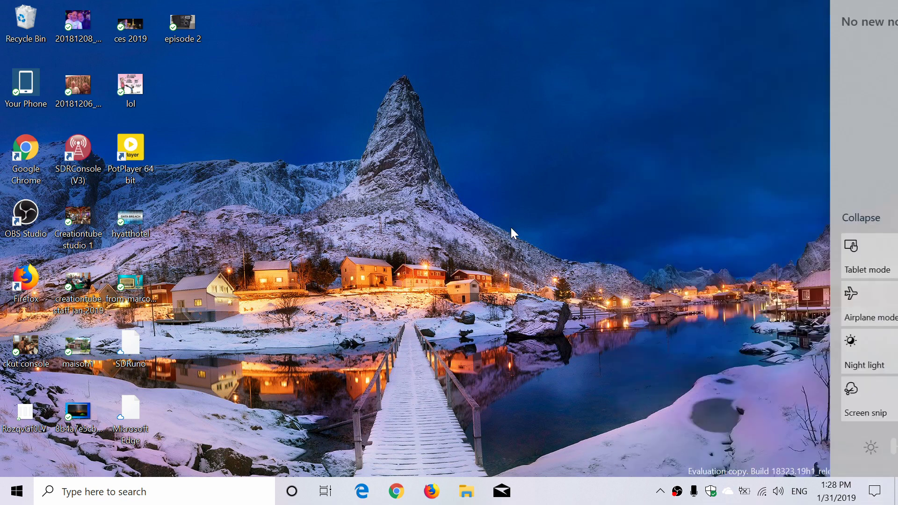
pyautogui.click(875, 491)
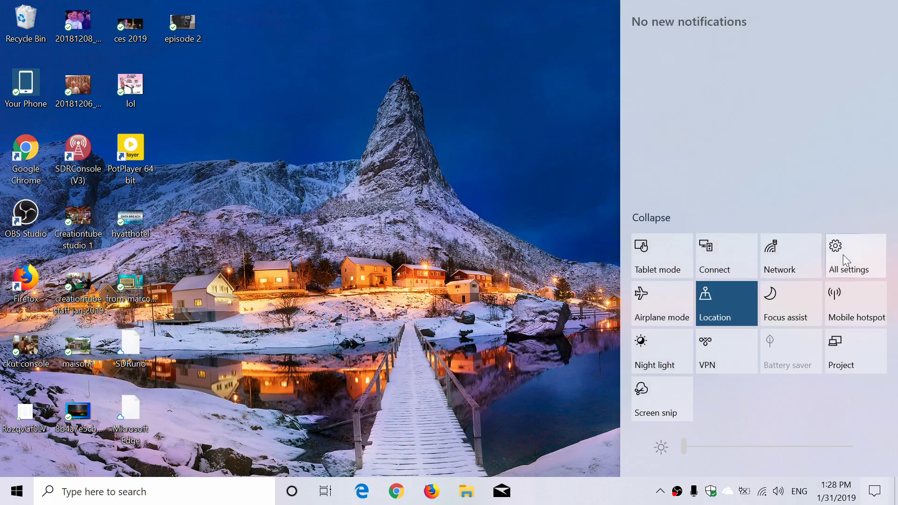
# - Open All settings, scroll the home page, restore and re-maximize the window, then close it
pyautogui.click(843, 254)
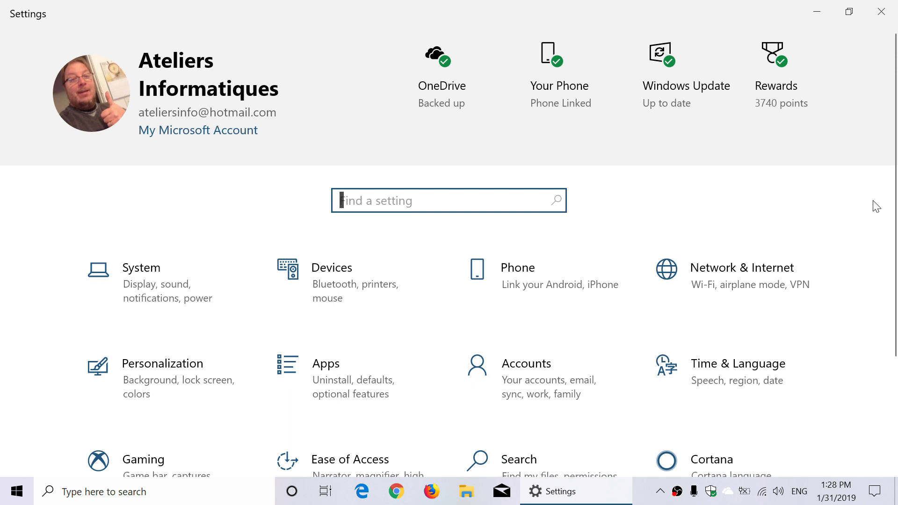
pyautogui.scroll(-3, 846, 227)
pyautogui.click(861, 12)
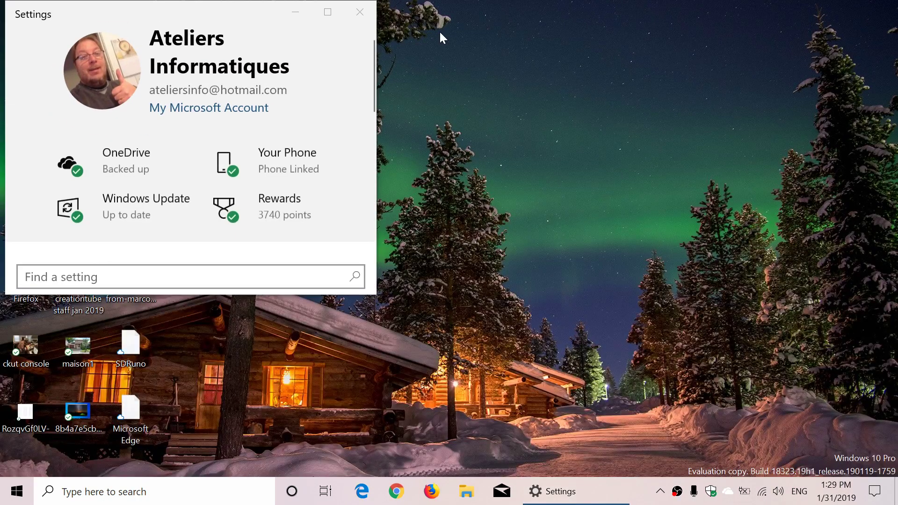
pyautogui.click(327, 12)
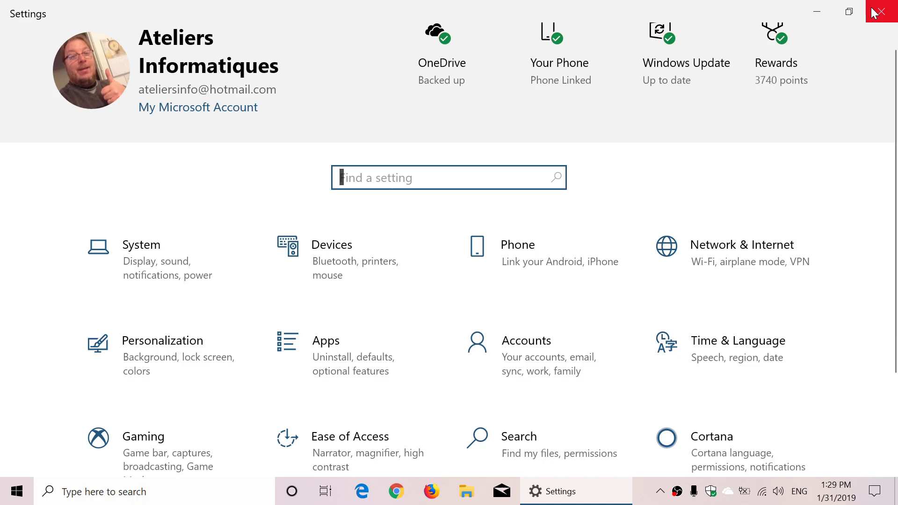
pyautogui.click(873, 13)
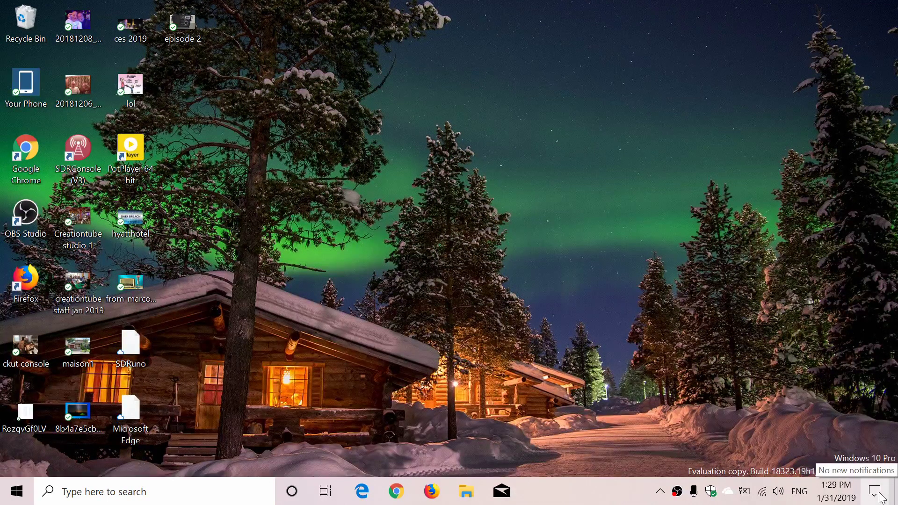
# - Launch Settings from Action Center and scroll through the Phone settings page
pyautogui.click(875, 491)
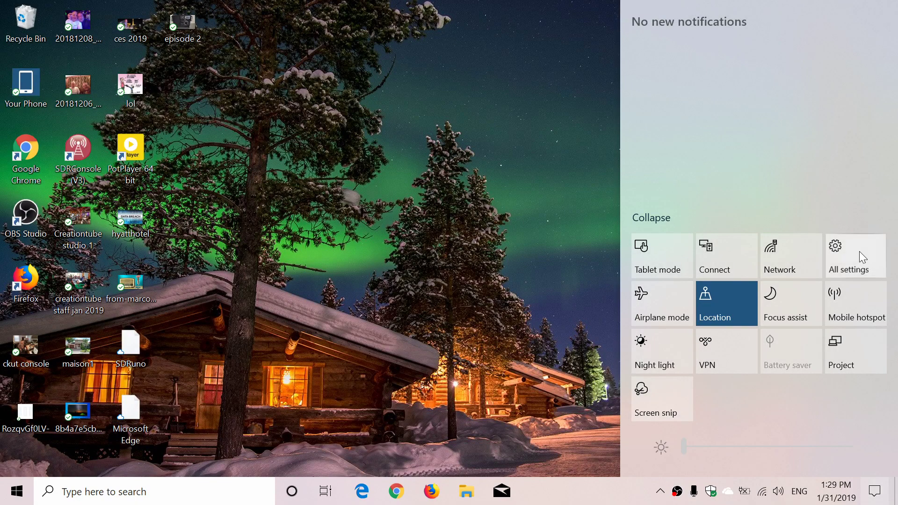
pyautogui.click(862, 257)
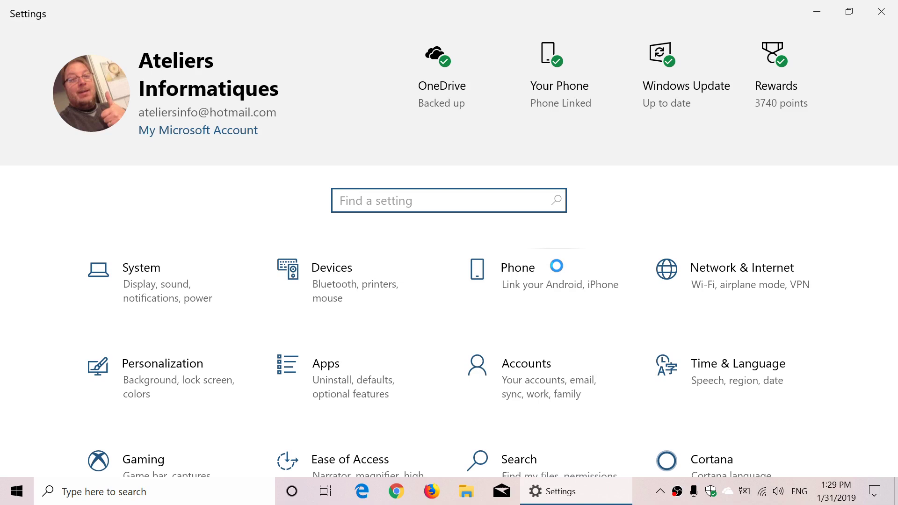
pyautogui.click(530, 271)
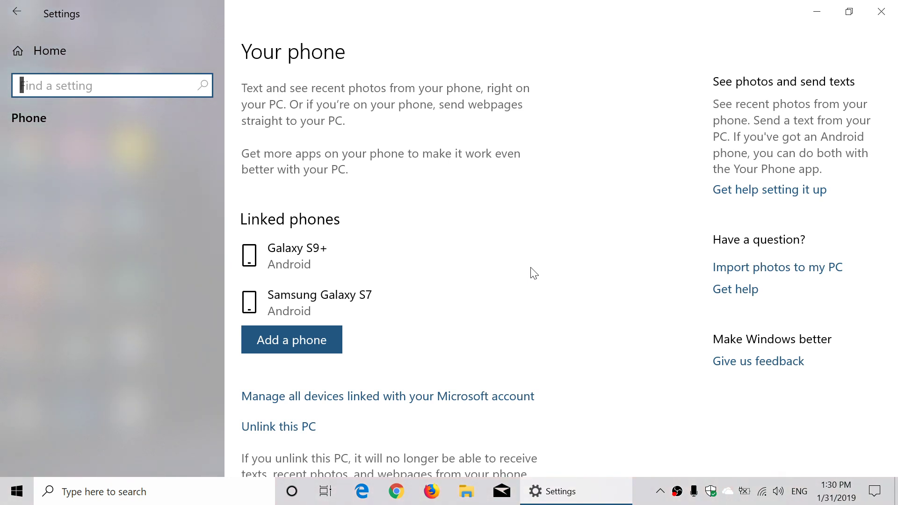
pyautogui.scroll(-3, 633, 271)
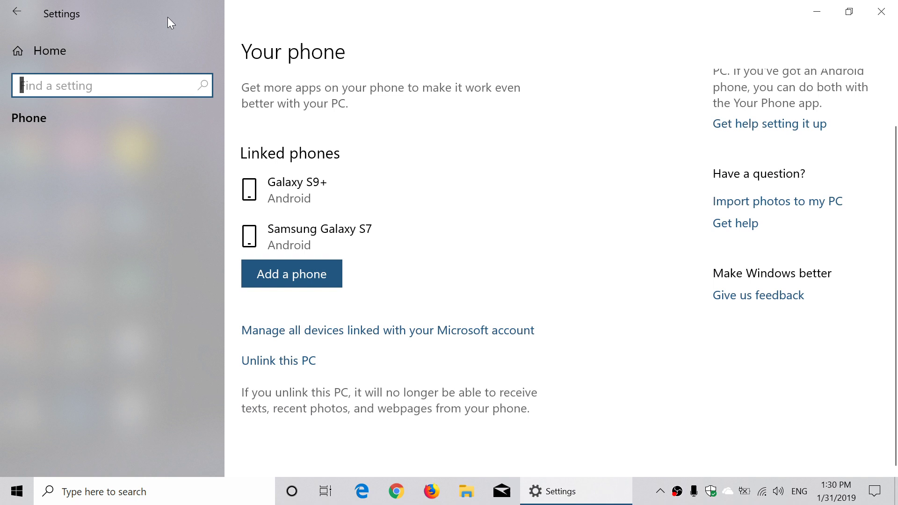
# - Return to the Settings home page, scroll down it, and close Settings
pyautogui.click(16, 12)
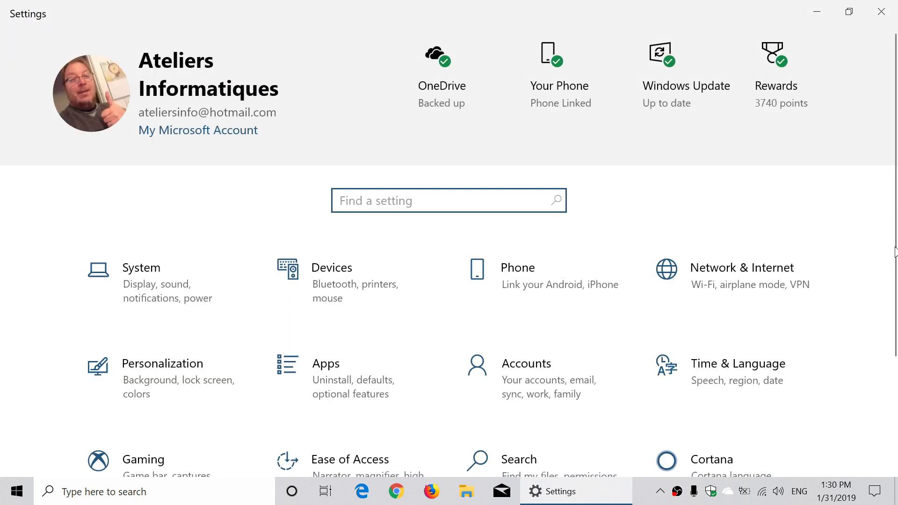
pyautogui.scroll(-1, 877, 334)
pyautogui.scroll(-3, 877, 334)
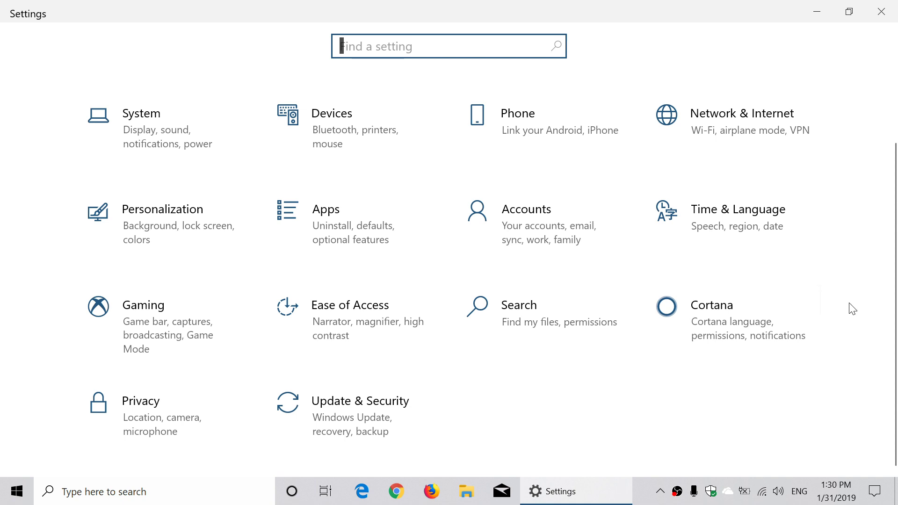
pyautogui.click(880, 12)
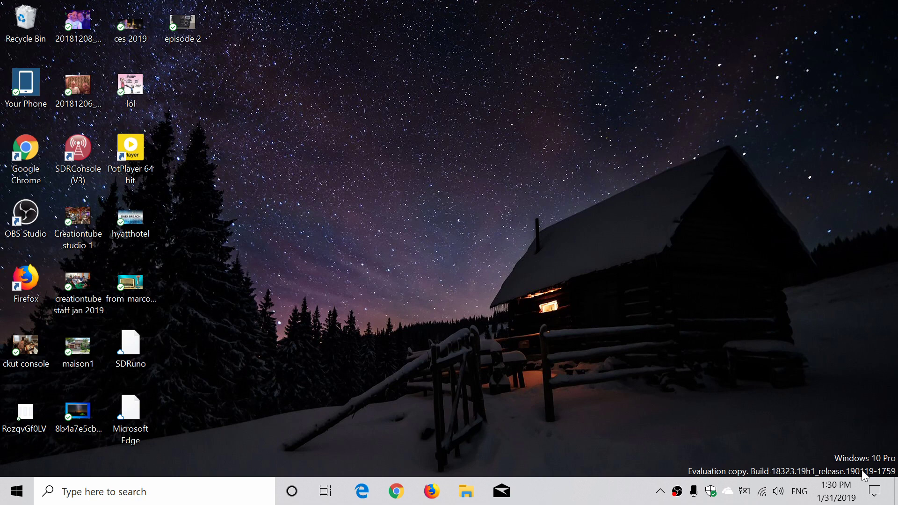
# - Launch the Settings home page from the All settings tile in Action Center
pyautogui.click(876, 491)
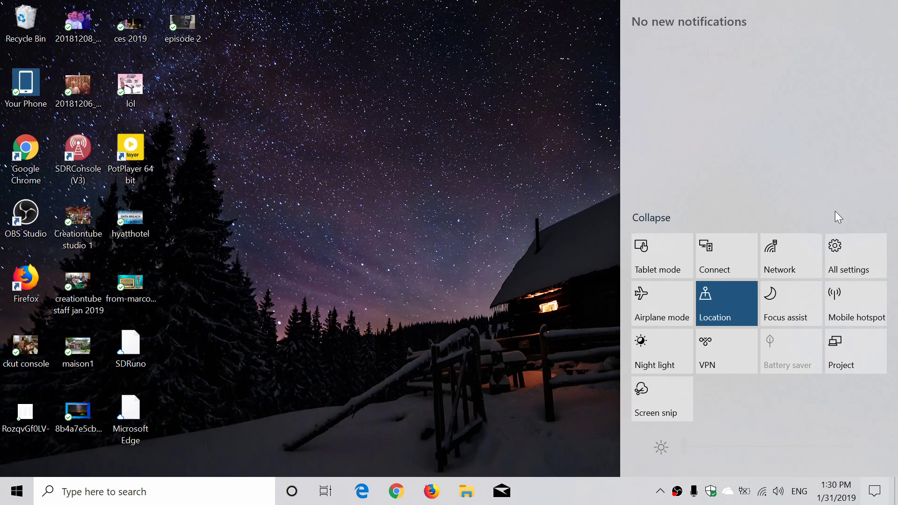
pyautogui.click(848, 256)
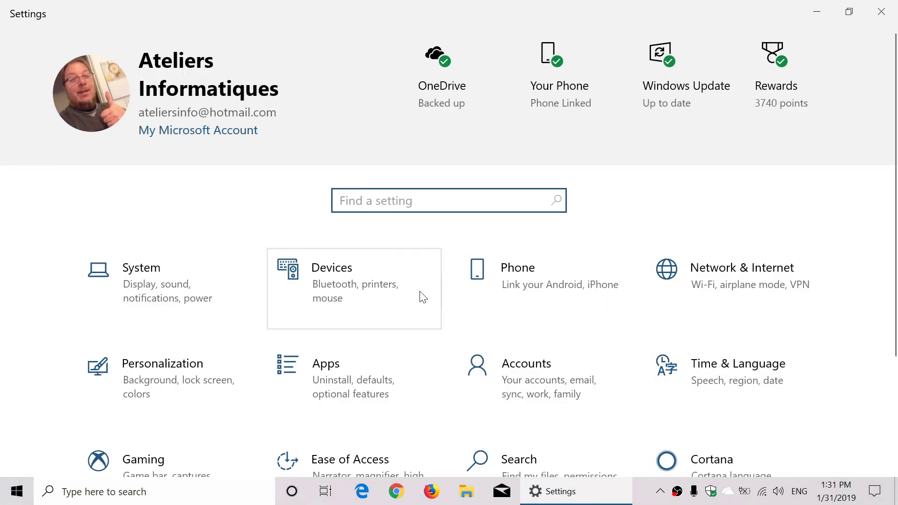
# - Scroll the System Display page, view the Sound page, then close Settings
pyautogui.click(154, 296)
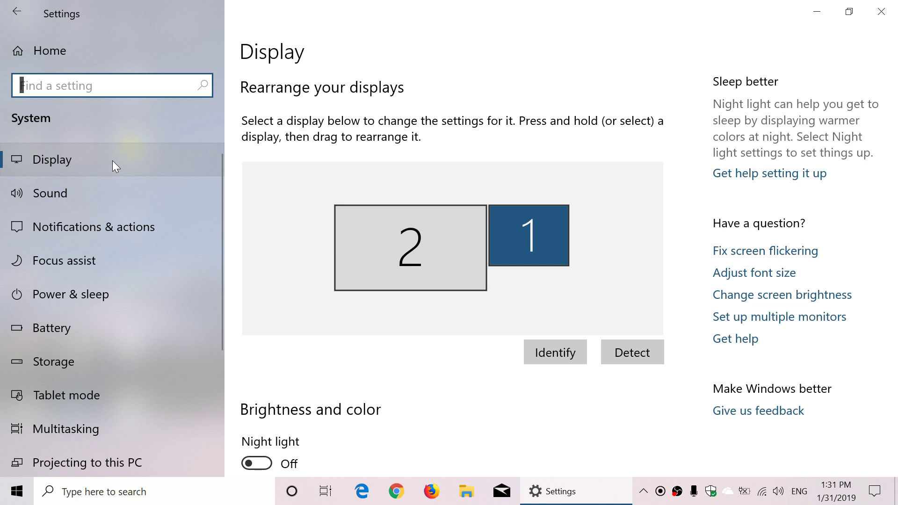
pyautogui.scroll(-4, 130, 196)
pyautogui.scroll(4, 130, 196)
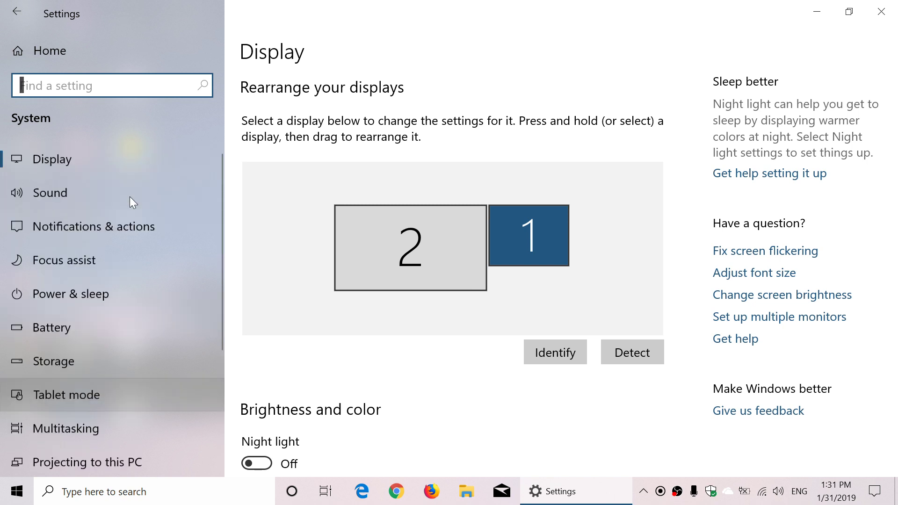
pyautogui.click(100, 193)
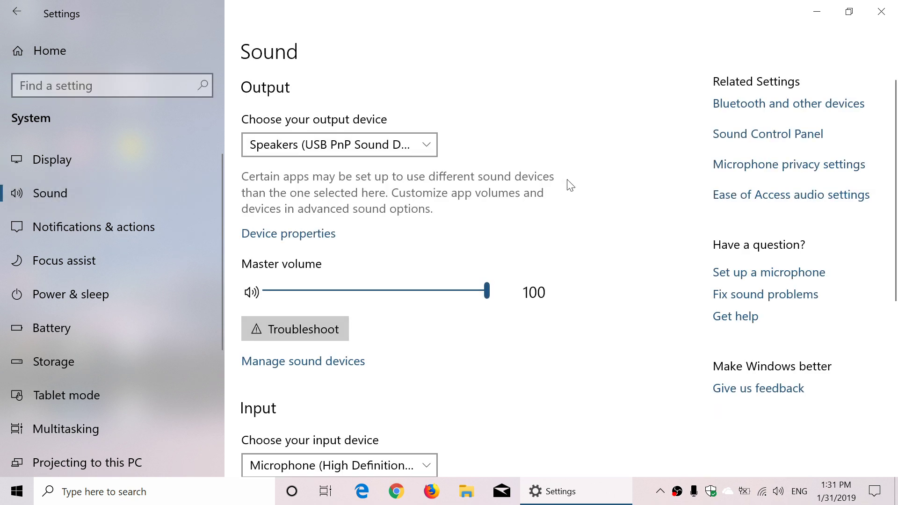
pyautogui.scroll(-5, 564, 236)
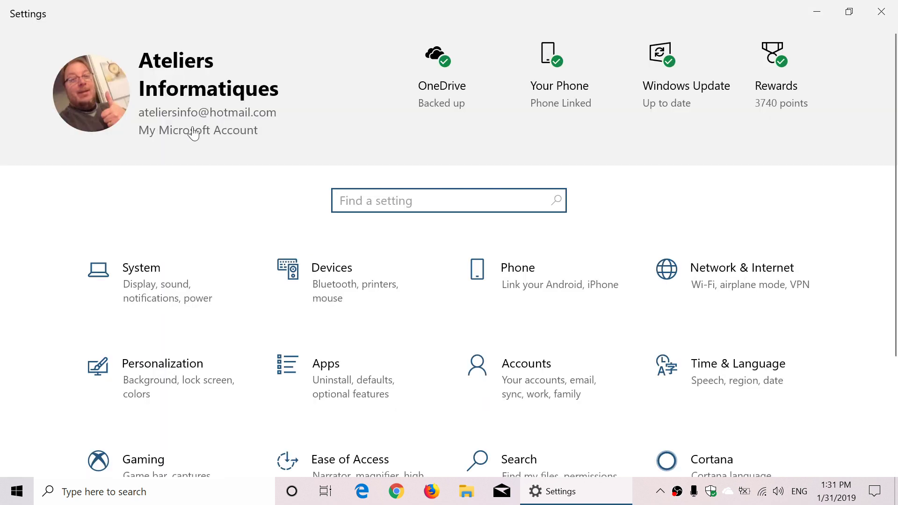
pyautogui.click(881, 11)
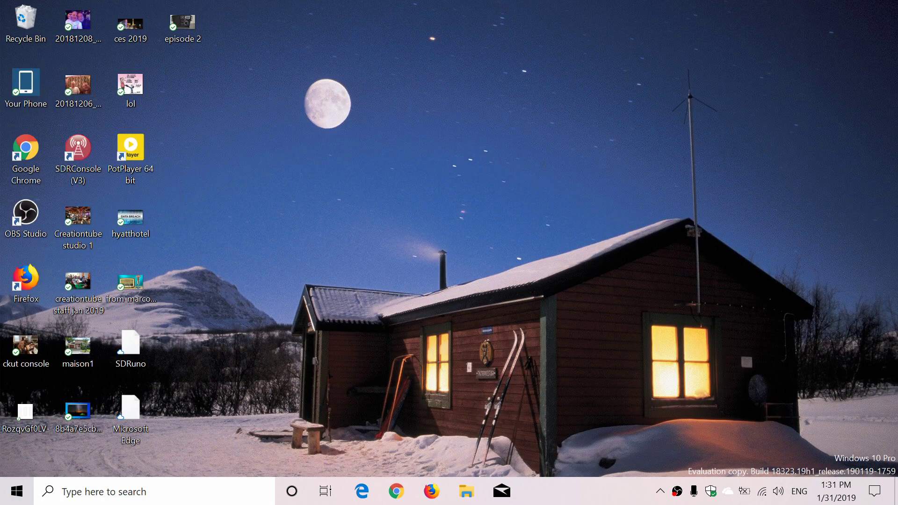
# - Search for 'control' and open Control Panel on All Control Panel Items
pyautogui.click(176, 492)
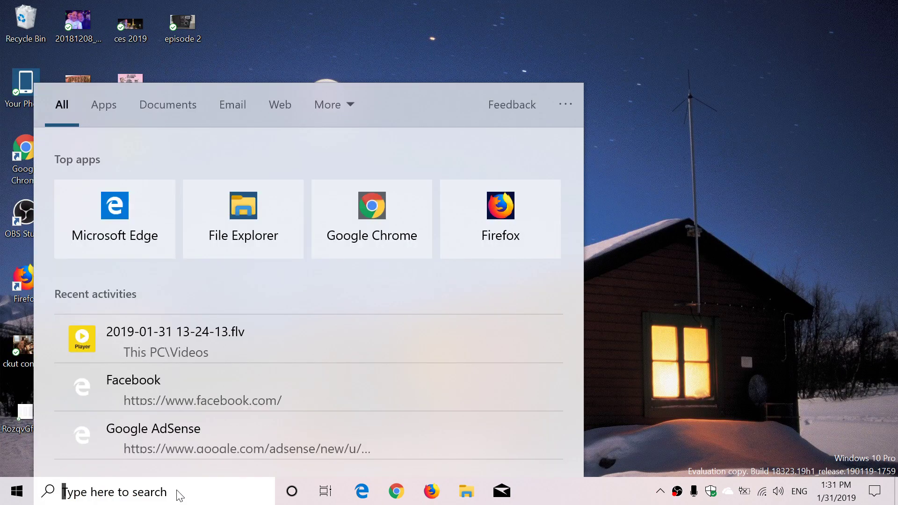
pyautogui.write('control')
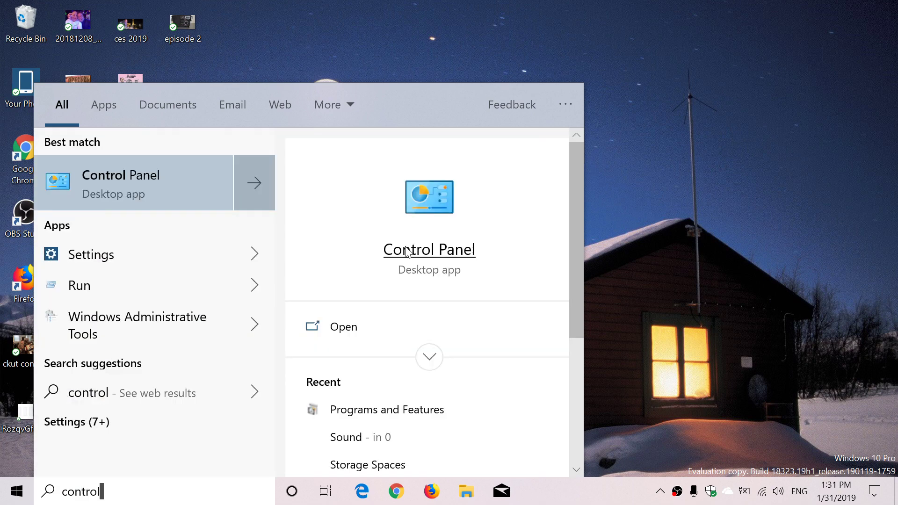
pyautogui.click(407, 252)
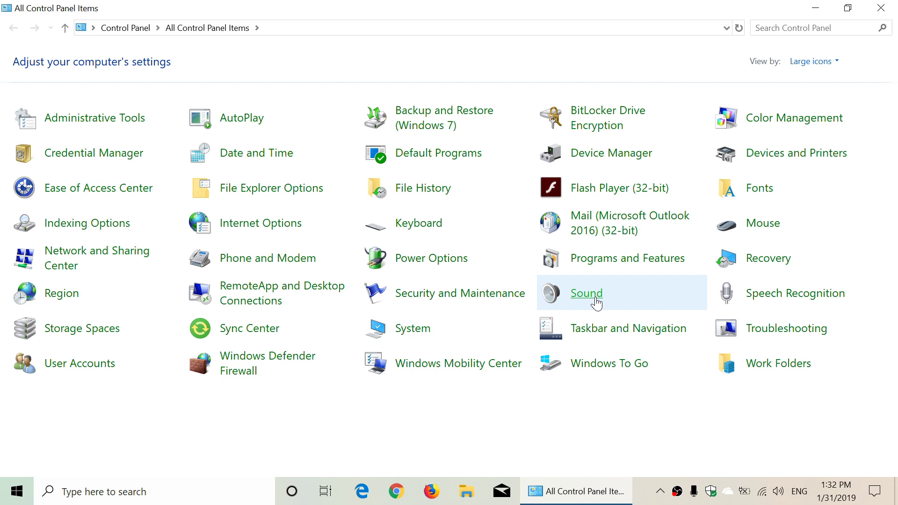
# - View the playback devices in the Sound dialog, then close it and Control Panel
pyautogui.click(596, 300)
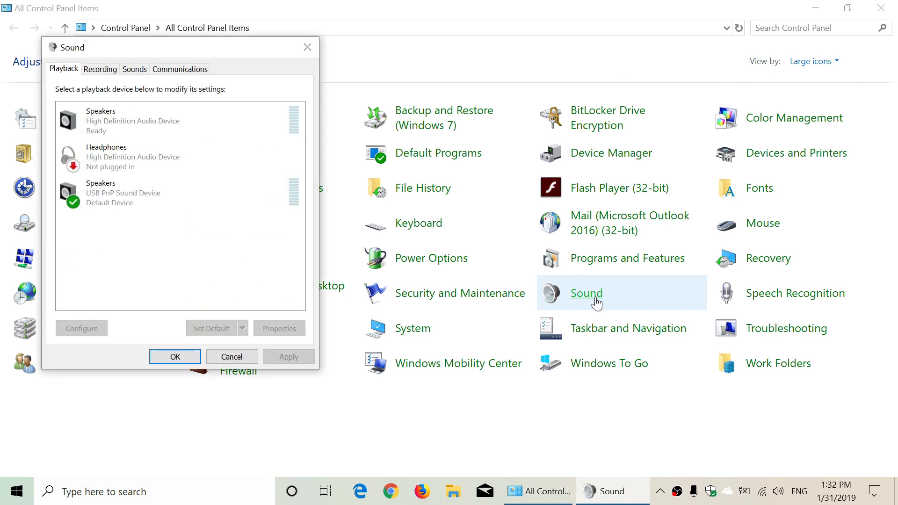
pyautogui.click(307, 48)
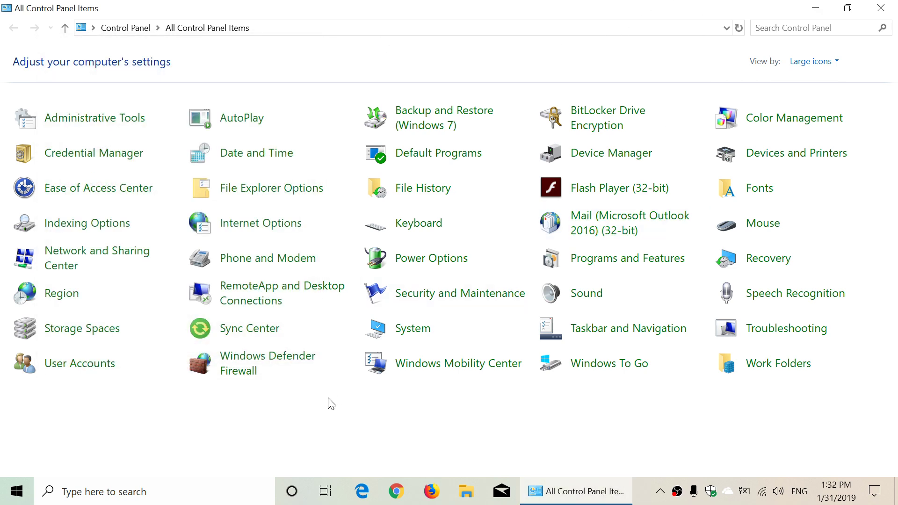
pyautogui.click(894, 10)
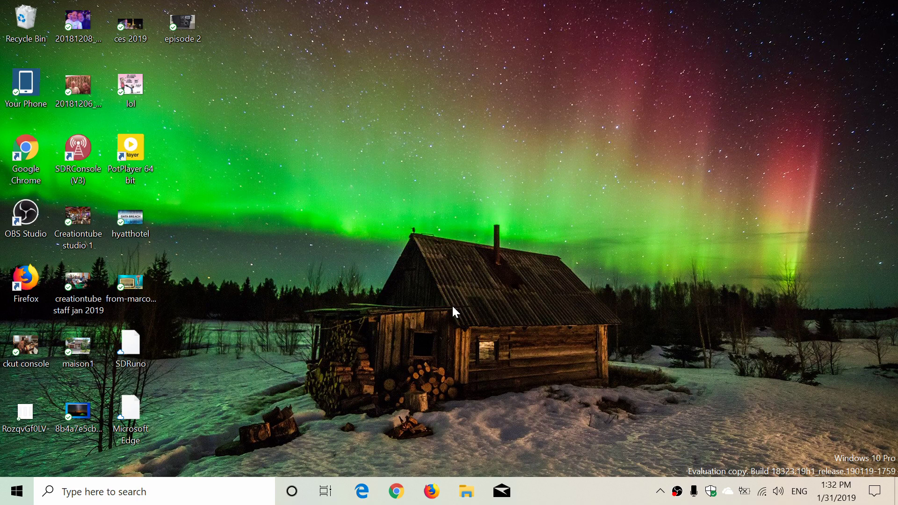
# - Open Windows Update from All settings, check for updates, view Advanced options, then go back
pyautogui.click(885, 495)
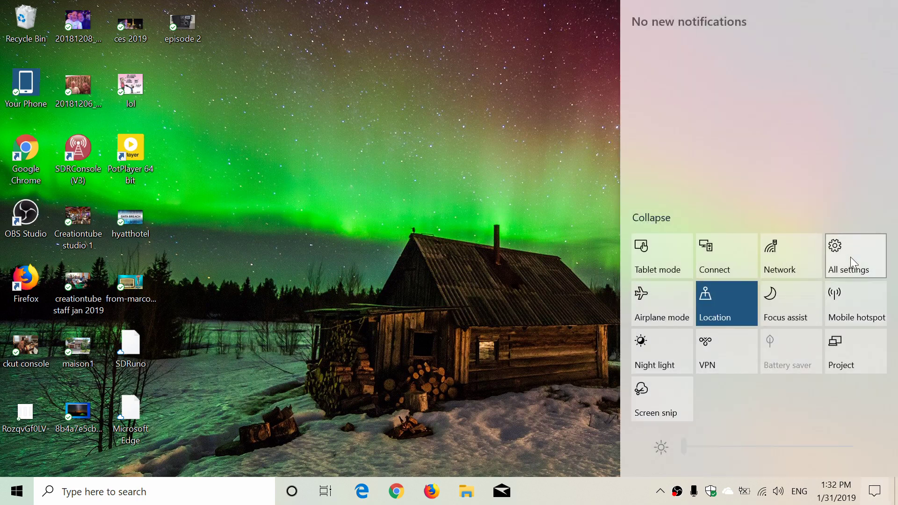
pyautogui.click(851, 260)
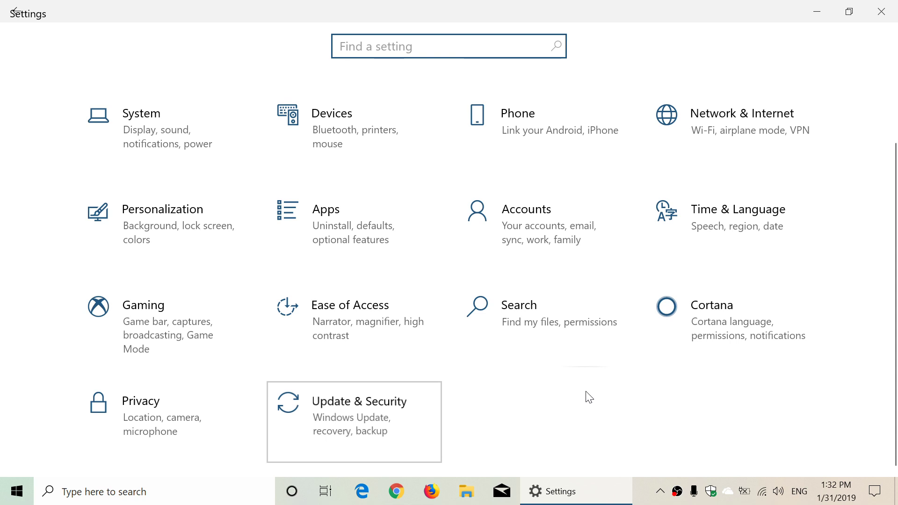
pyautogui.press('Return')
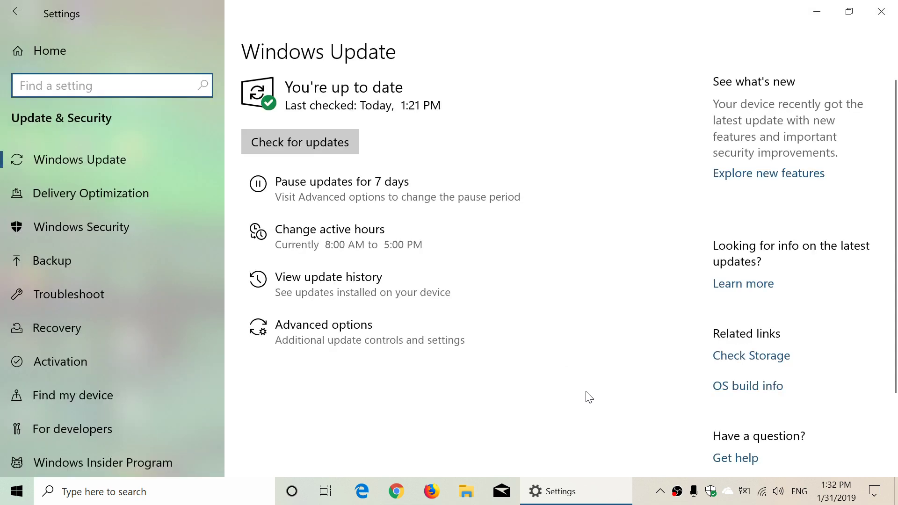
pyautogui.click(336, 142)
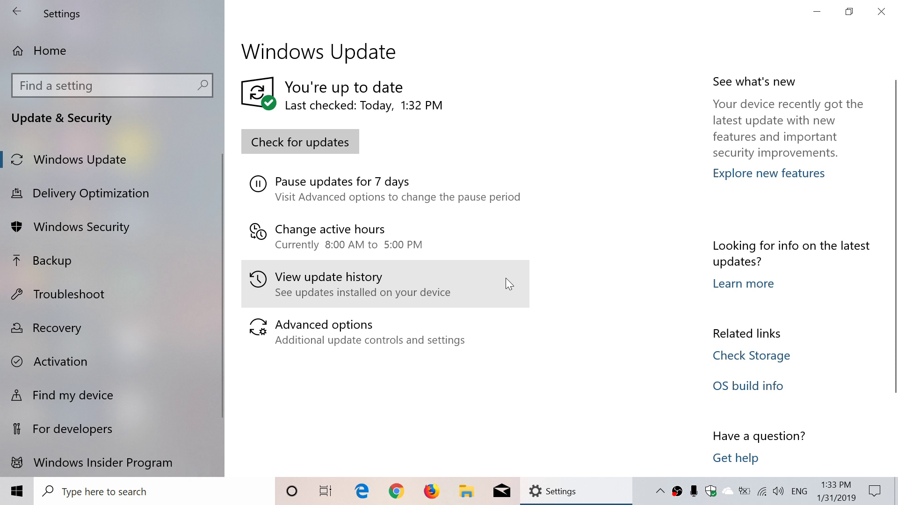
pyautogui.click(400, 336)
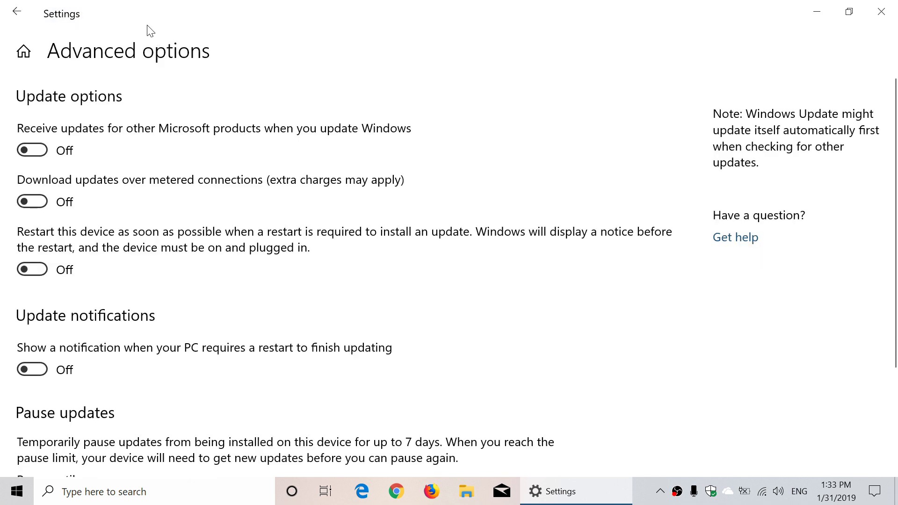
pyautogui.click(9, 16)
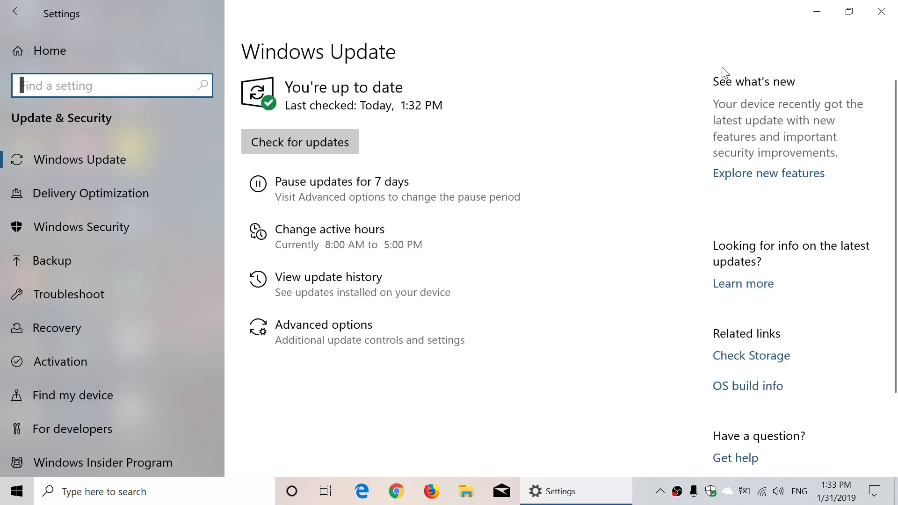
pyautogui.click(881, 11)
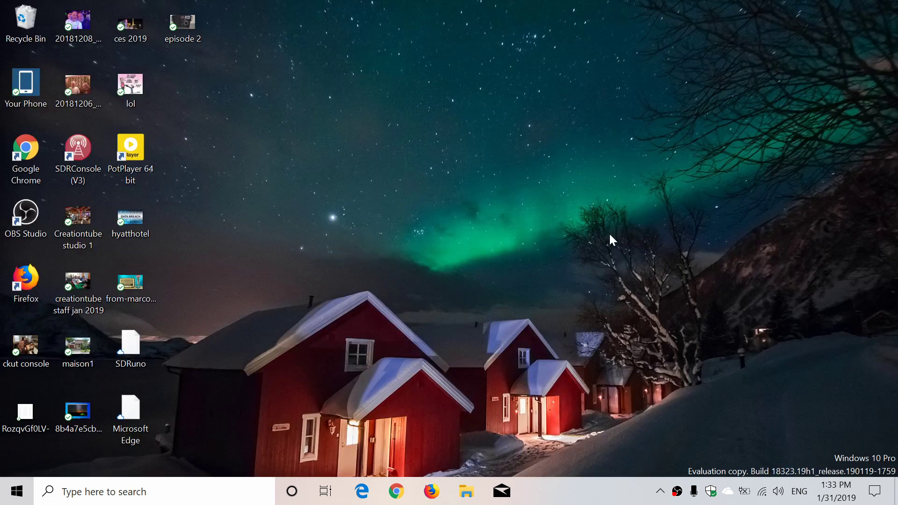